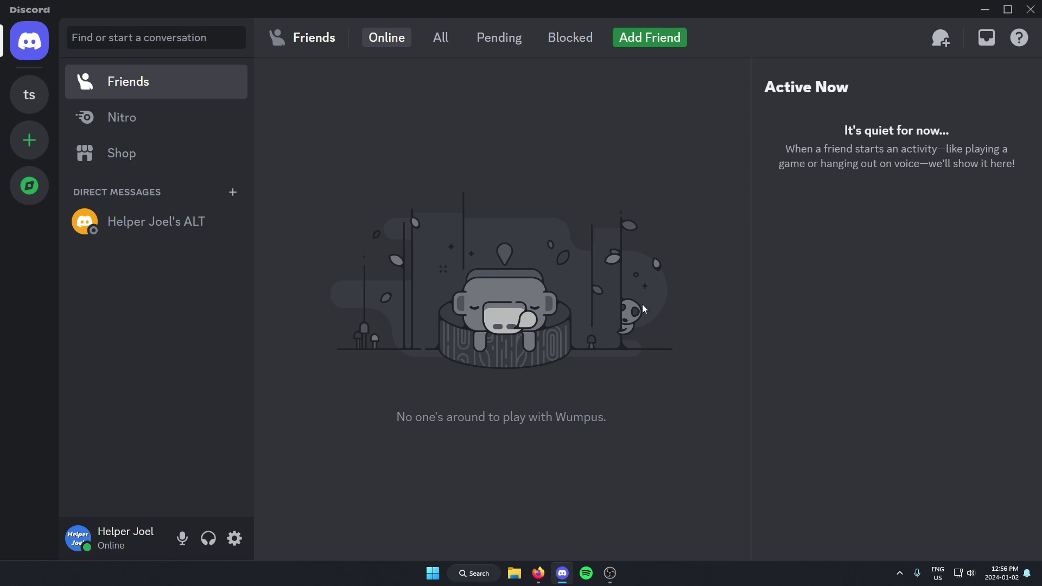
Open the 'ts' test server's #general channel from the server rail.
{"action": "left_click", "coordinate": [29, 95]}
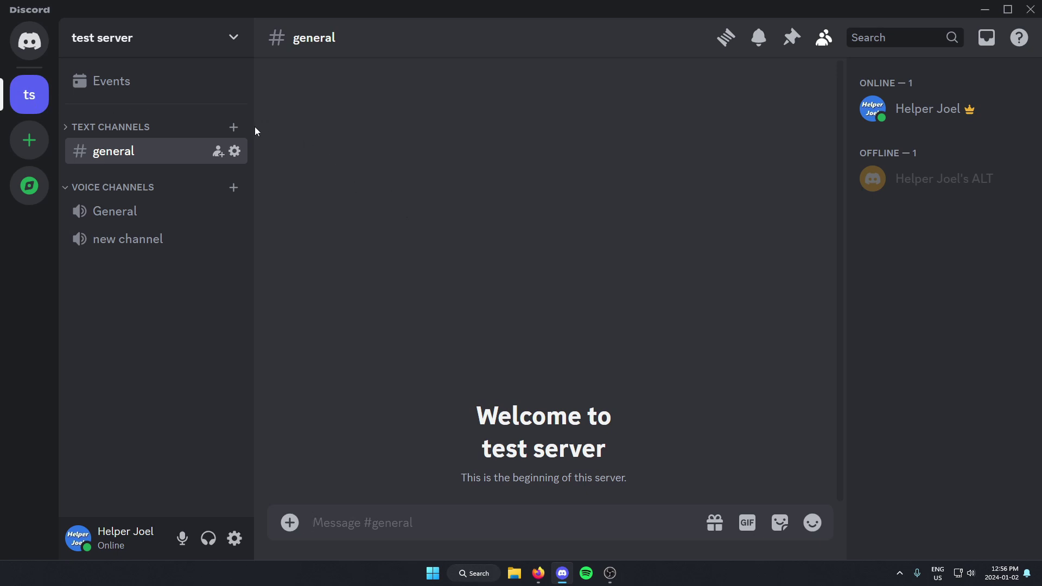
Open Server Settings for the test server from its name dropdown.
{"action": "left_click", "coordinate": [134, 44]}
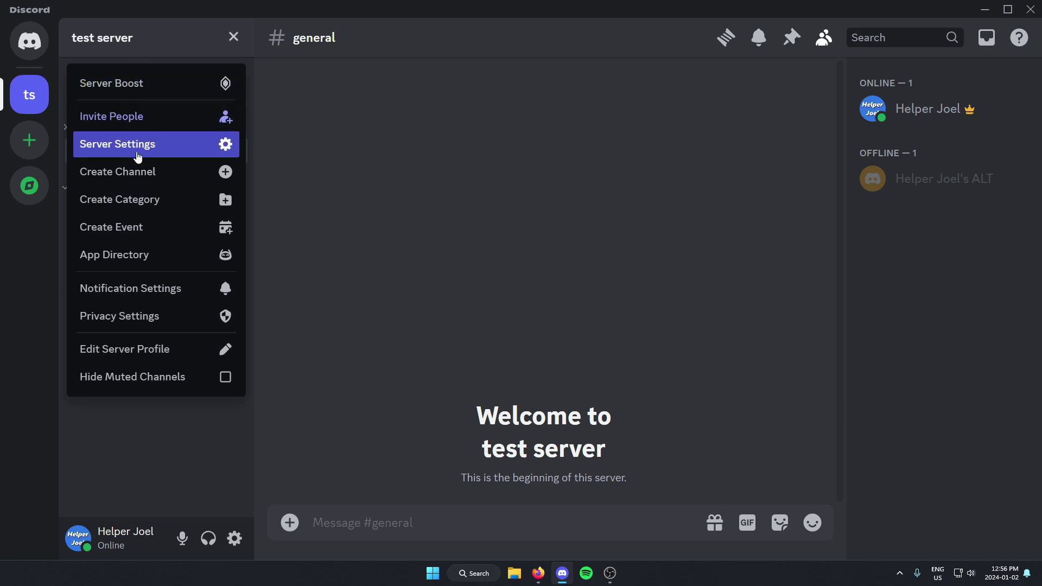
{"action": "left_click", "coordinate": [162, 144]}
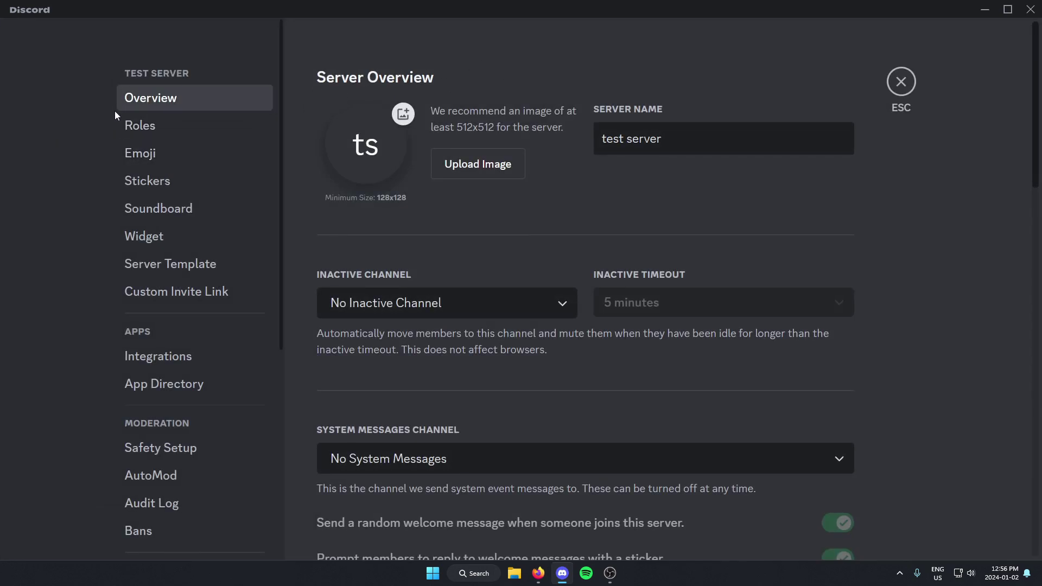
{"action": "scroll", "coordinate": [122, 141], "scroll_direction": "down", "scroll_amount": 1}
{"action": "scroll", "coordinate": [122, 141], "scroll_direction": "down", "scroll_amount": 1}
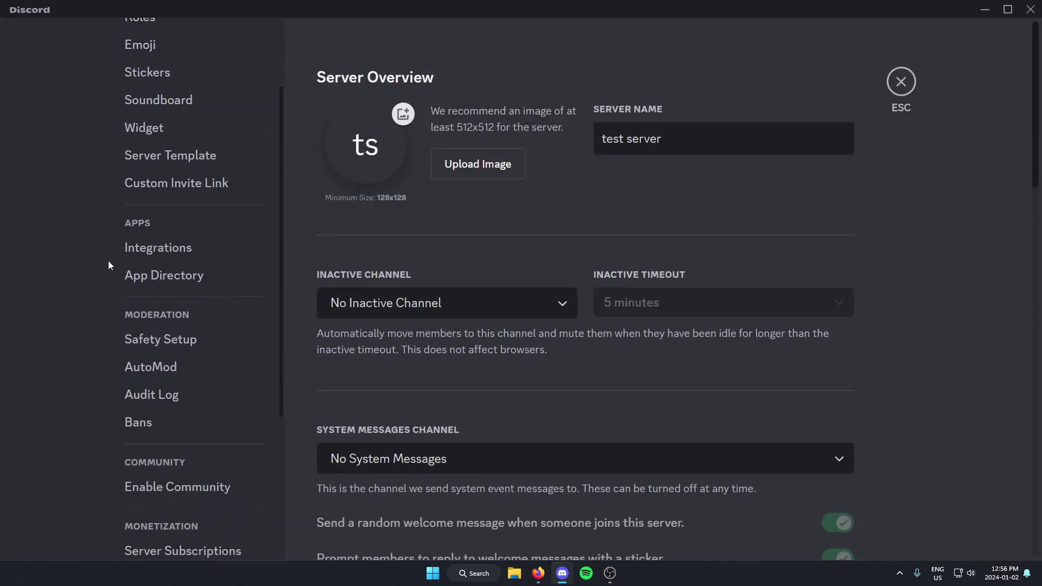
Search the App Directory for 'matchbox' and open the MatchBox music bot's page.
{"action": "left_click", "coordinate": [209, 283]}
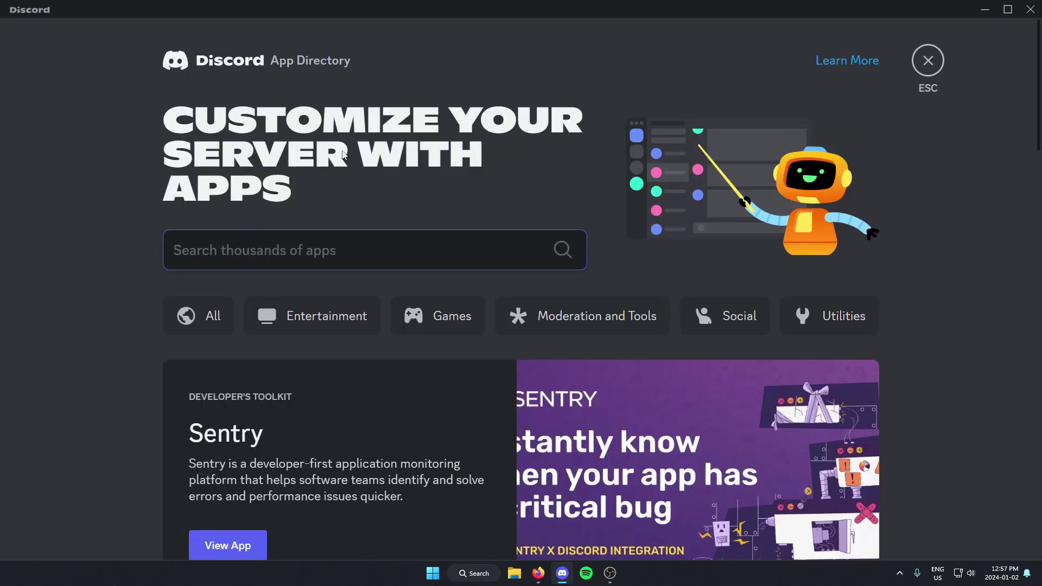
{"action": "left_click", "coordinate": [288, 251]}
{"action": "type", "text": "mat"}
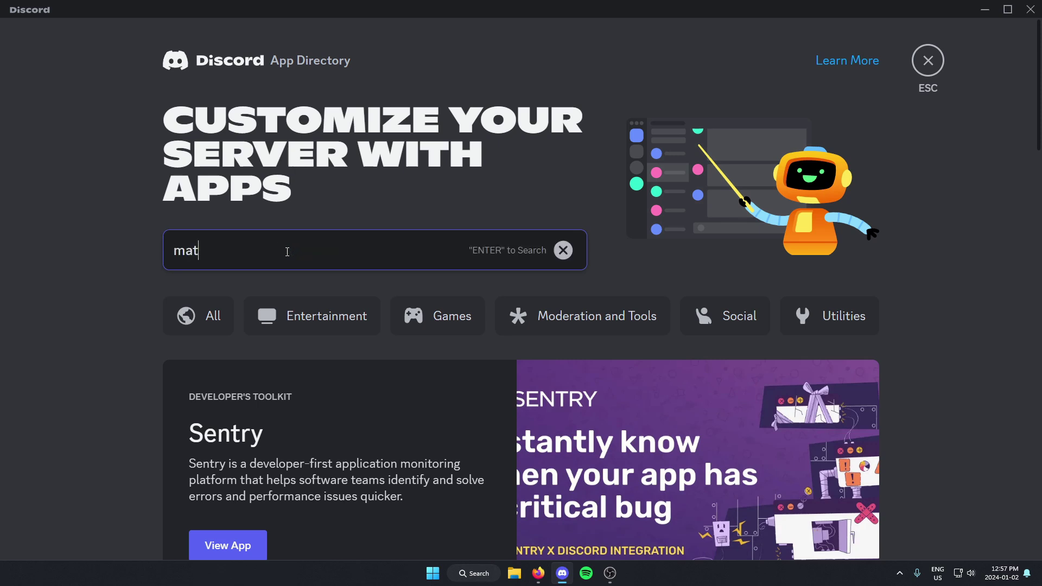
{"action": "type", "text": "chbox"}
{"action": "key", "text": "Return"}
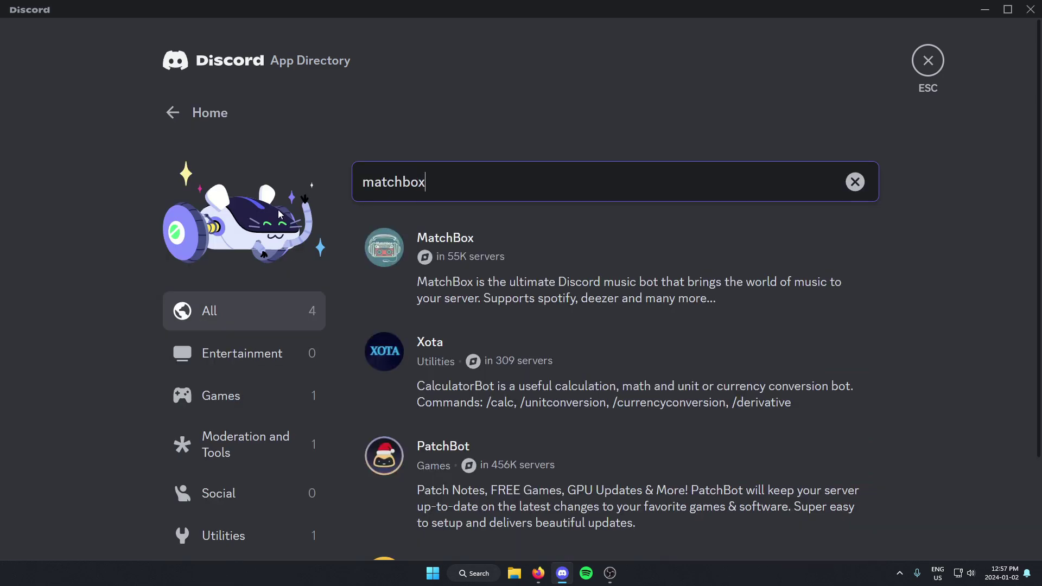
{"action": "left_click", "coordinate": [504, 241]}
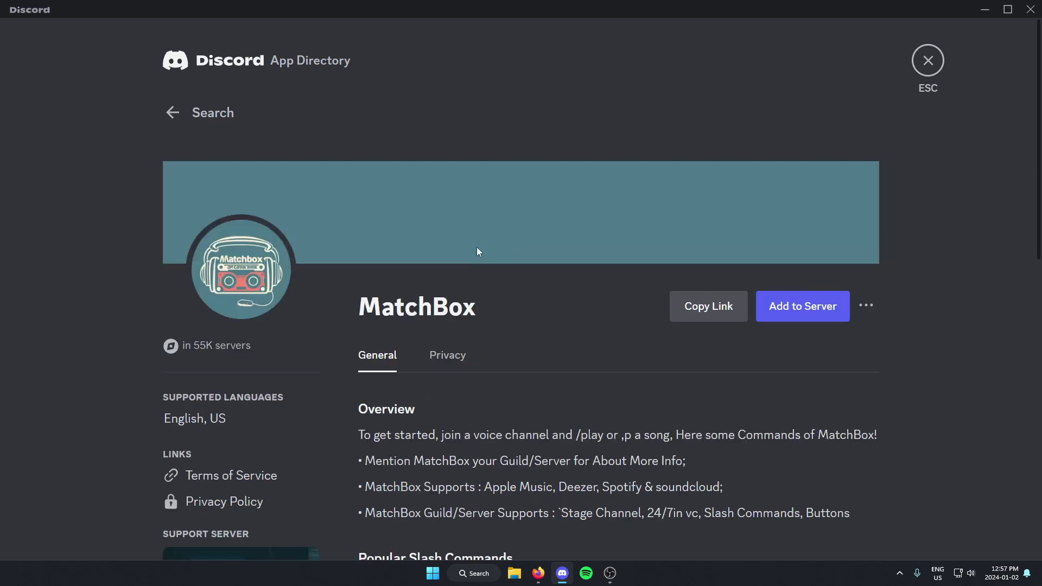
Add MatchBox to test server, authorize its permissions, and pass the hCaptcha check.
{"action": "left_click", "coordinate": [801, 313]}
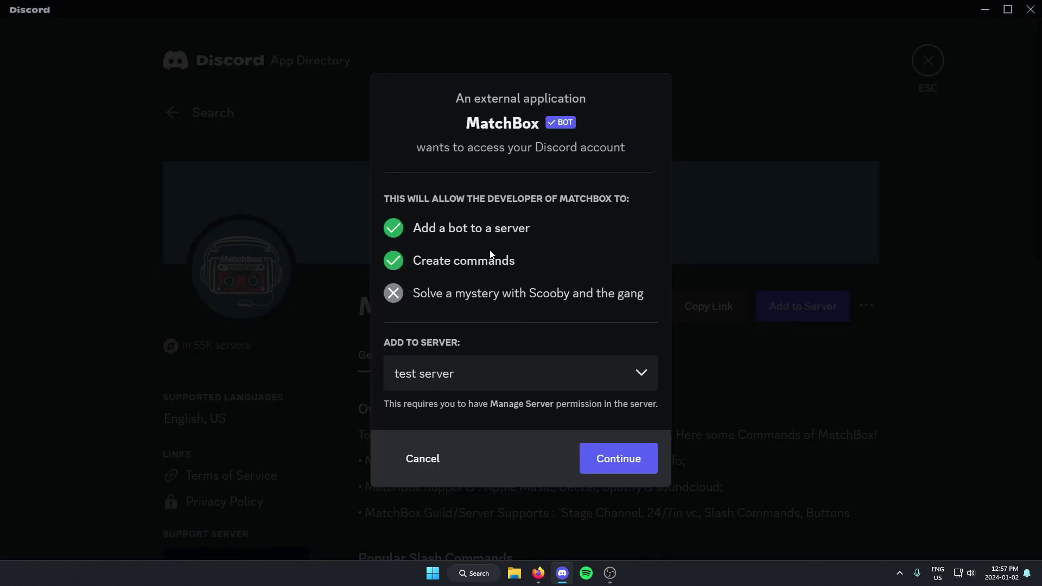
{"action": "left_click", "coordinate": [619, 459]}
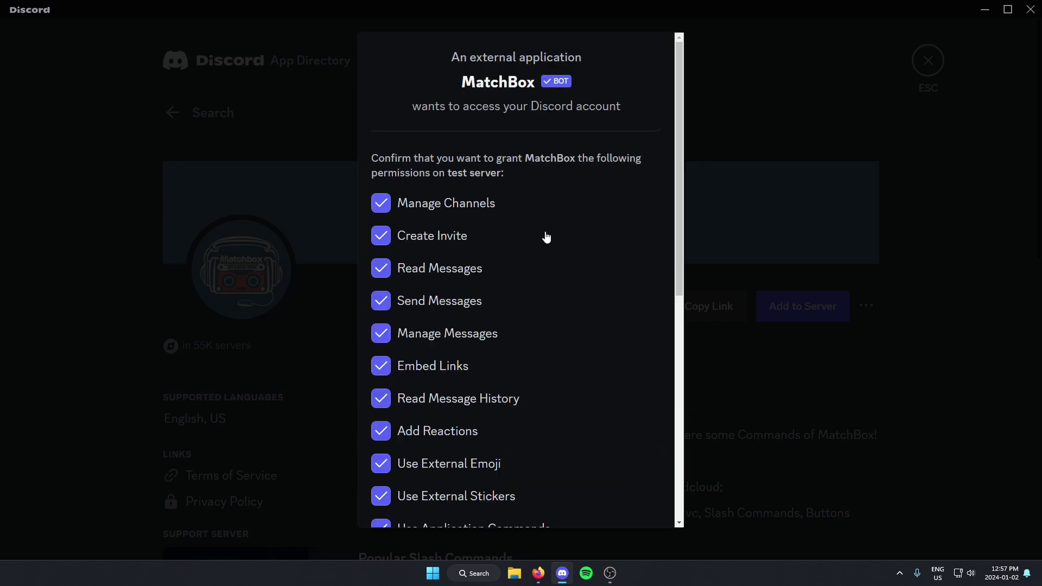
{"action": "scroll", "coordinate": [543, 240], "scroll_direction": "down", "scroll_amount": 3}
{"action": "scroll", "coordinate": [544, 241], "scroll_direction": "down", "scroll_amount": 3}
{"action": "scroll", "coordinate": [544, 241], "scroll_direction": "down", "scroll_amount": 3}
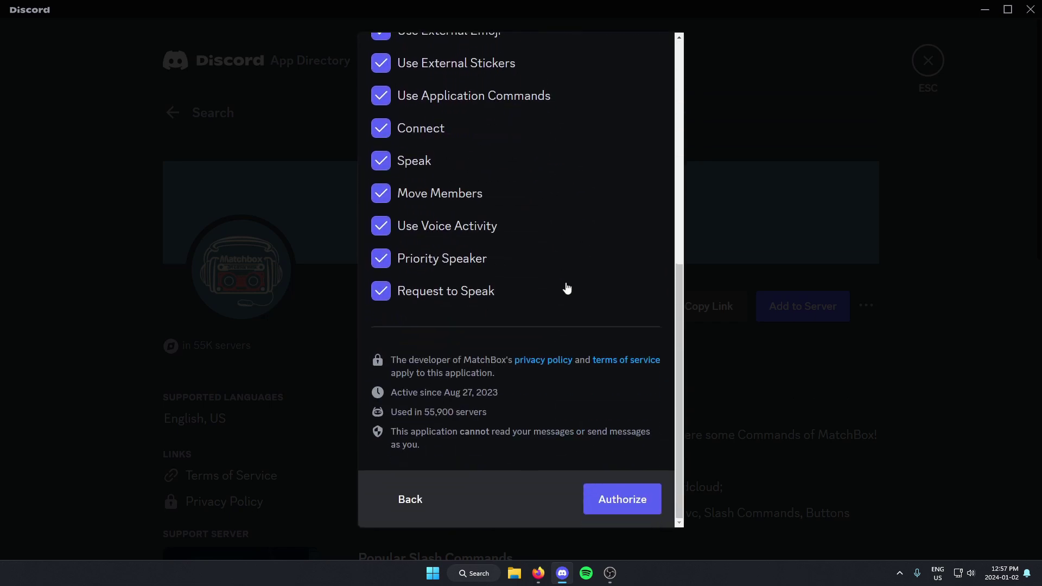
{"action": "left_click", "coordinate": [623, 492]}
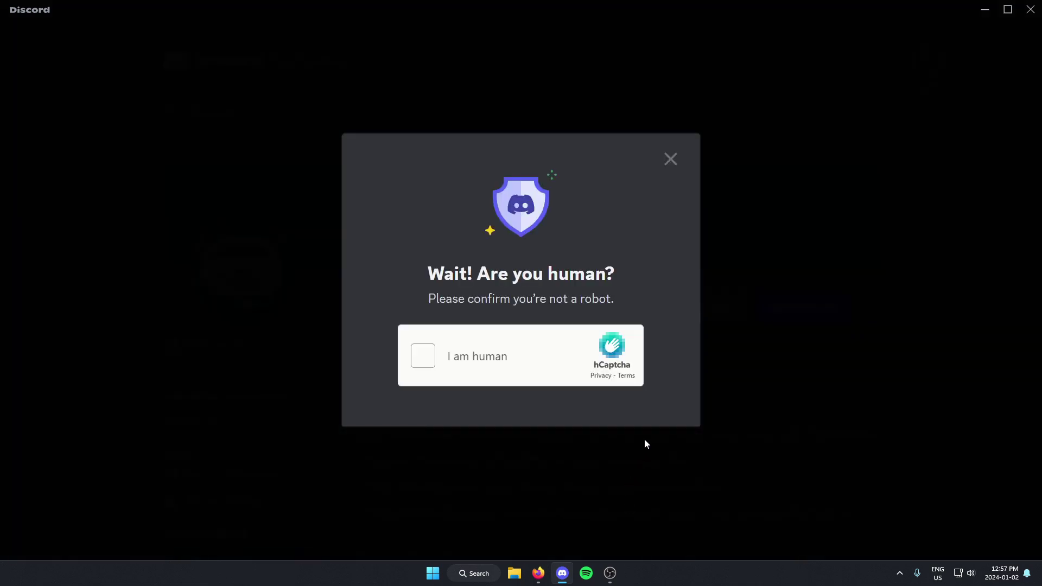
{"action": "left_click", "coordinate": [422, 356]}
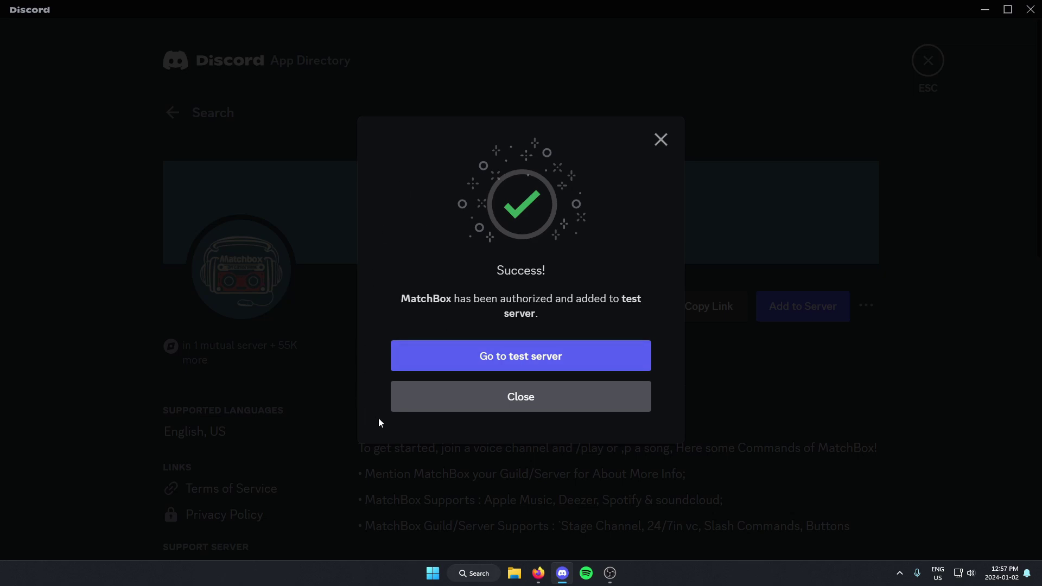
Open test server from the Success dialog to see MatchBox's welcome message in #general.
{"action": "left_click", "coordinate": [614, 356]}
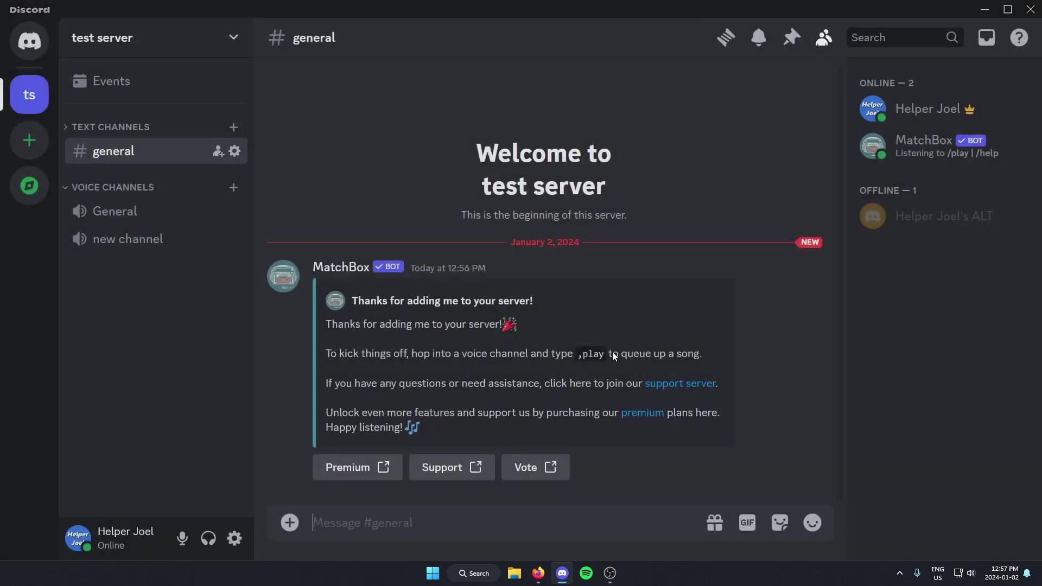